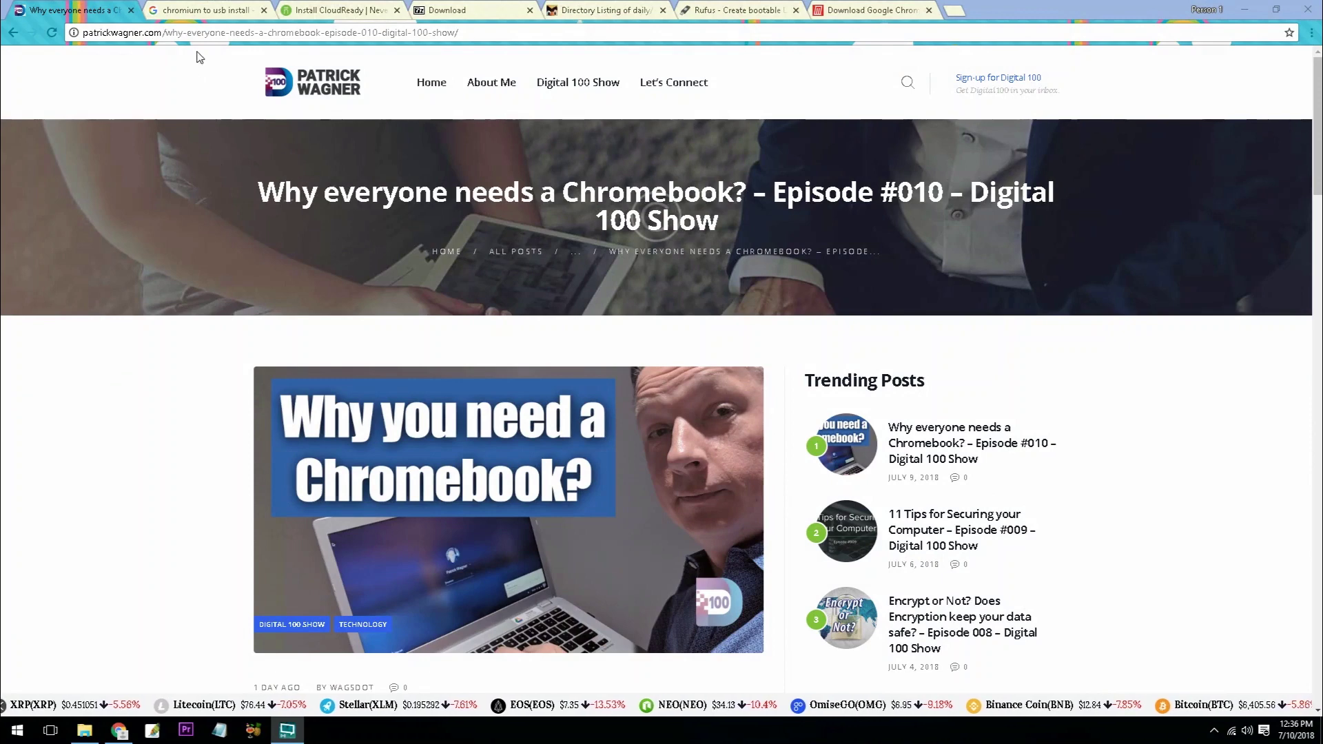
# Review the 'chromium to usb install' Google search results.
pyautogui.click(201, 10)
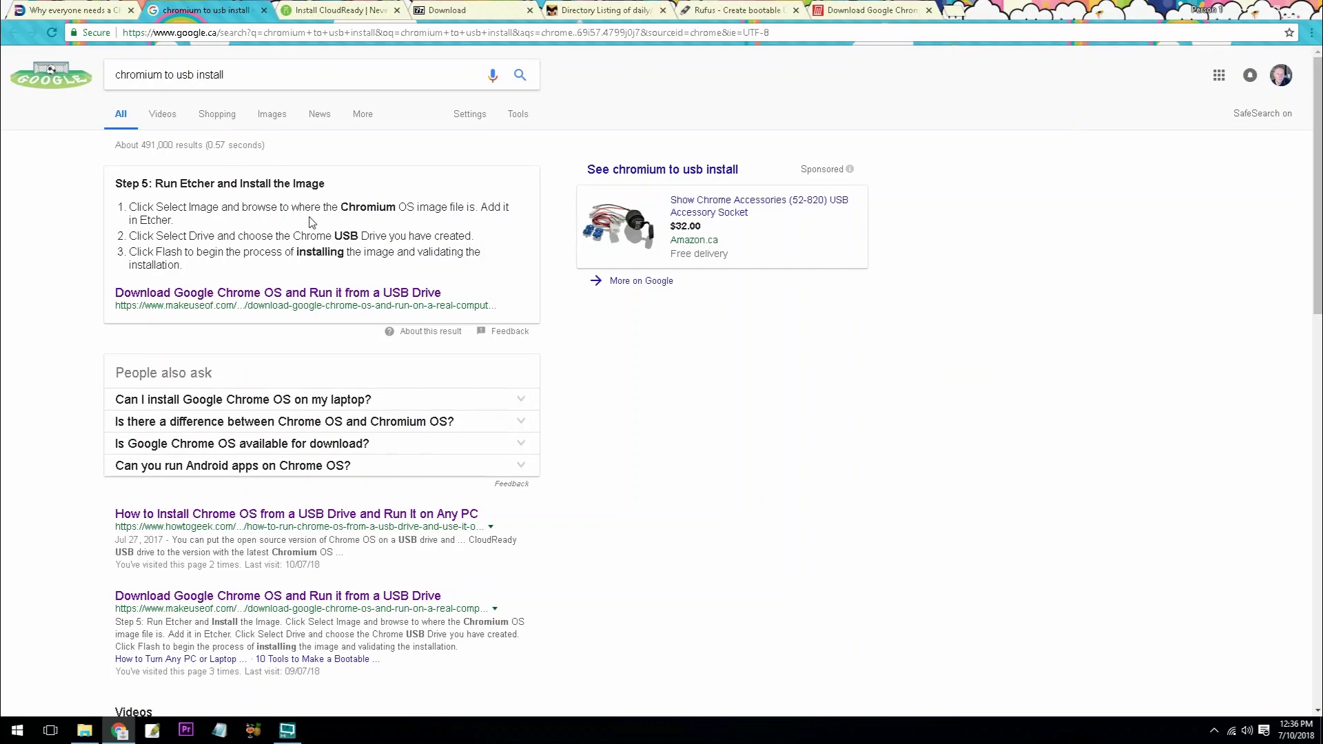
pyautogui.scroll(-10, 312, 222)
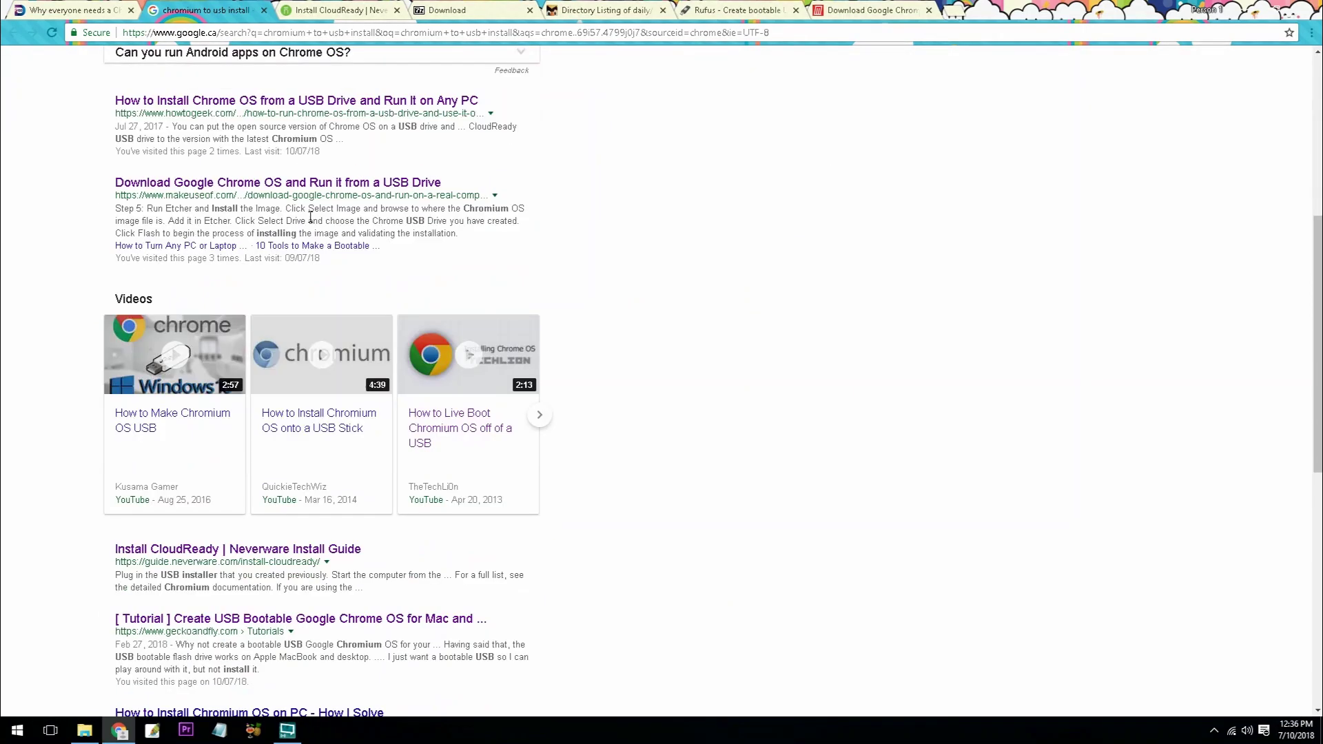
pyautogui.scroll(10, 310, 222)
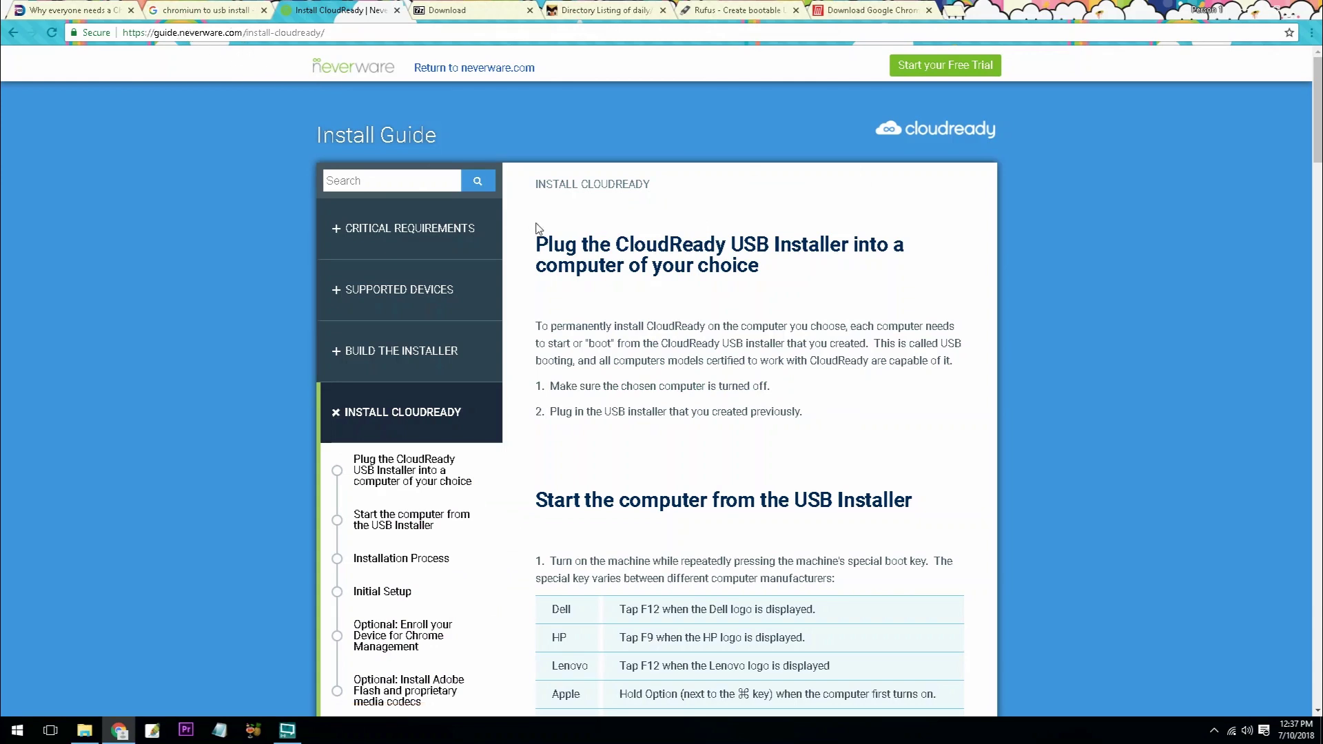
pyautogui.scroll(-1, 590, 233)
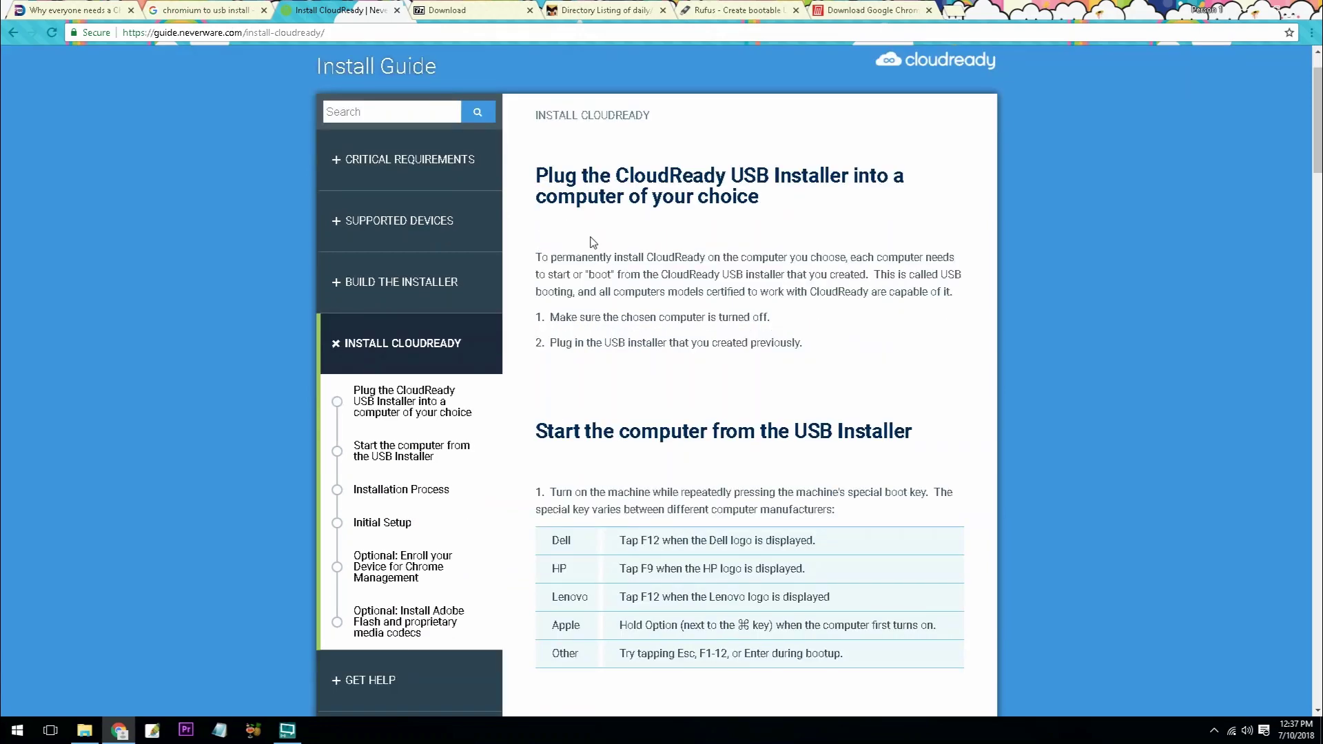
pyautogui.scroll(-1, 593, 238)
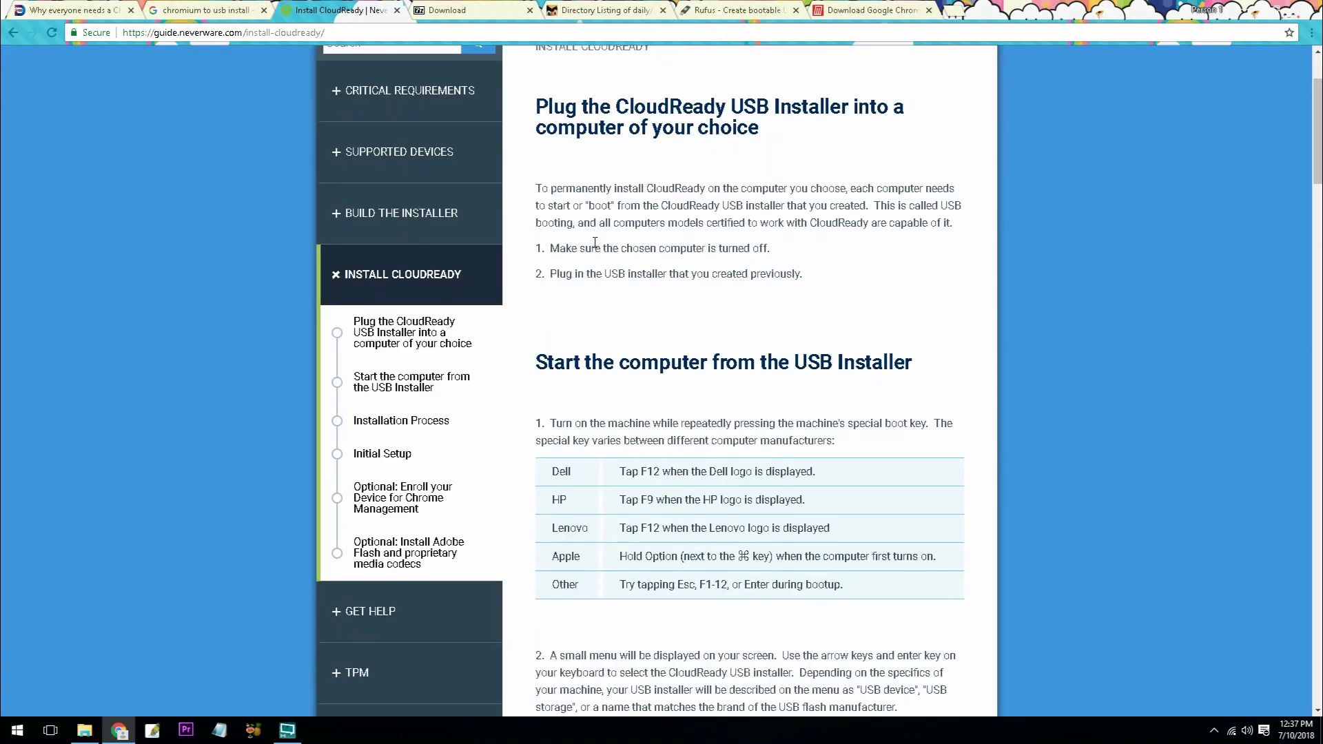
pyautogui.scroll(-1, 608, 274)
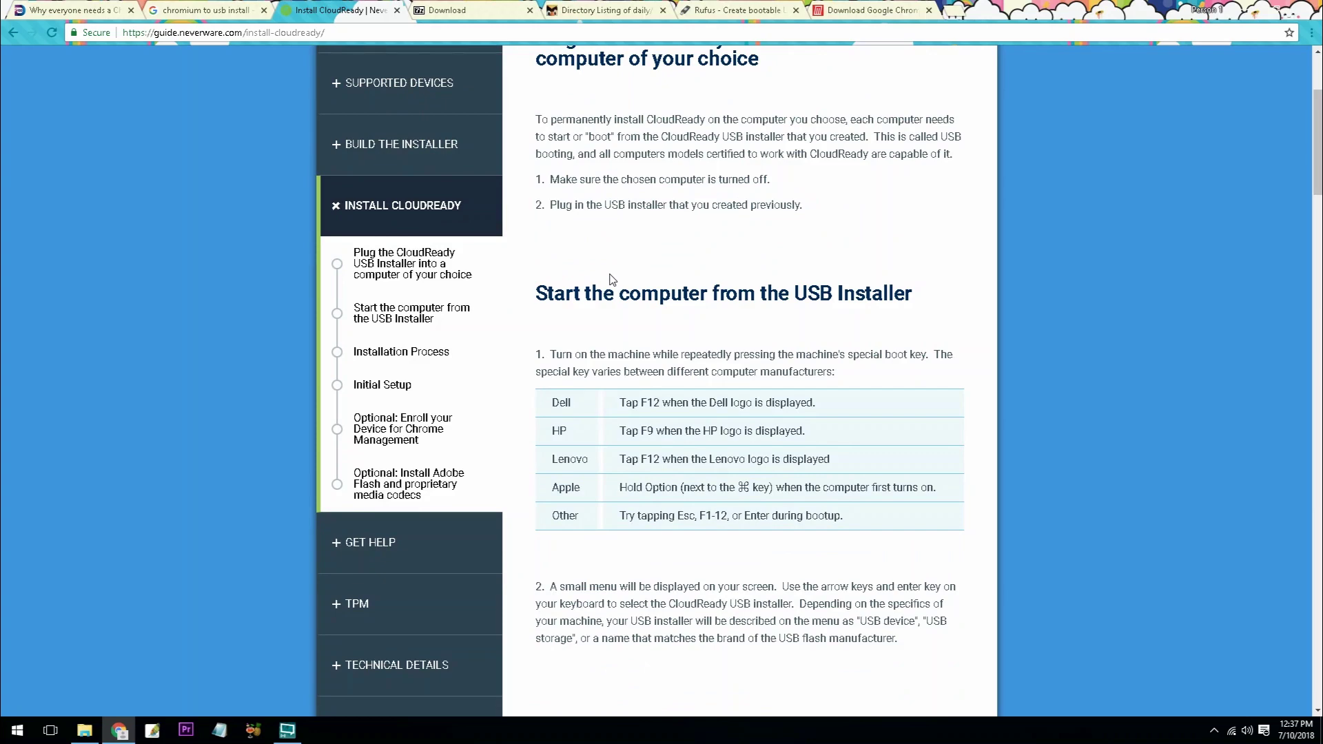
pyautogui.scroll(-10, 610, 279)
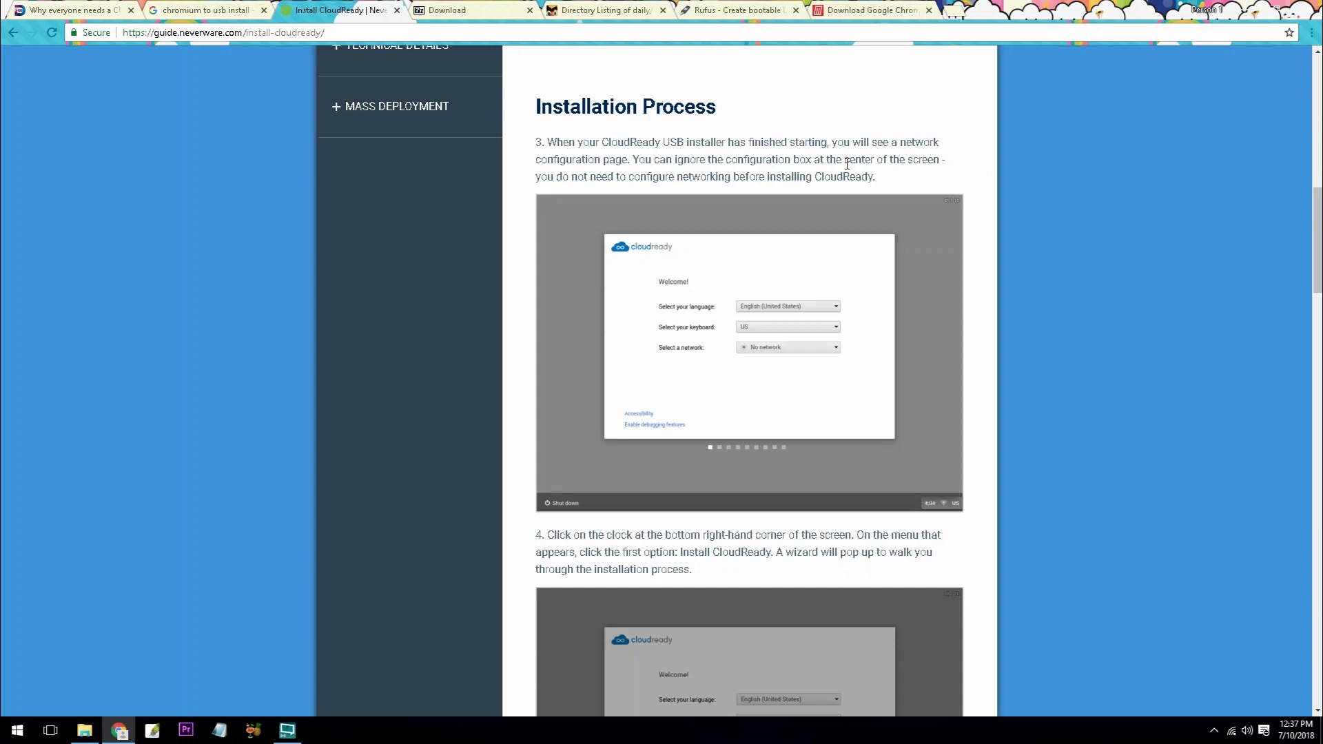
pyautogui.scroll(3, 834, 176)
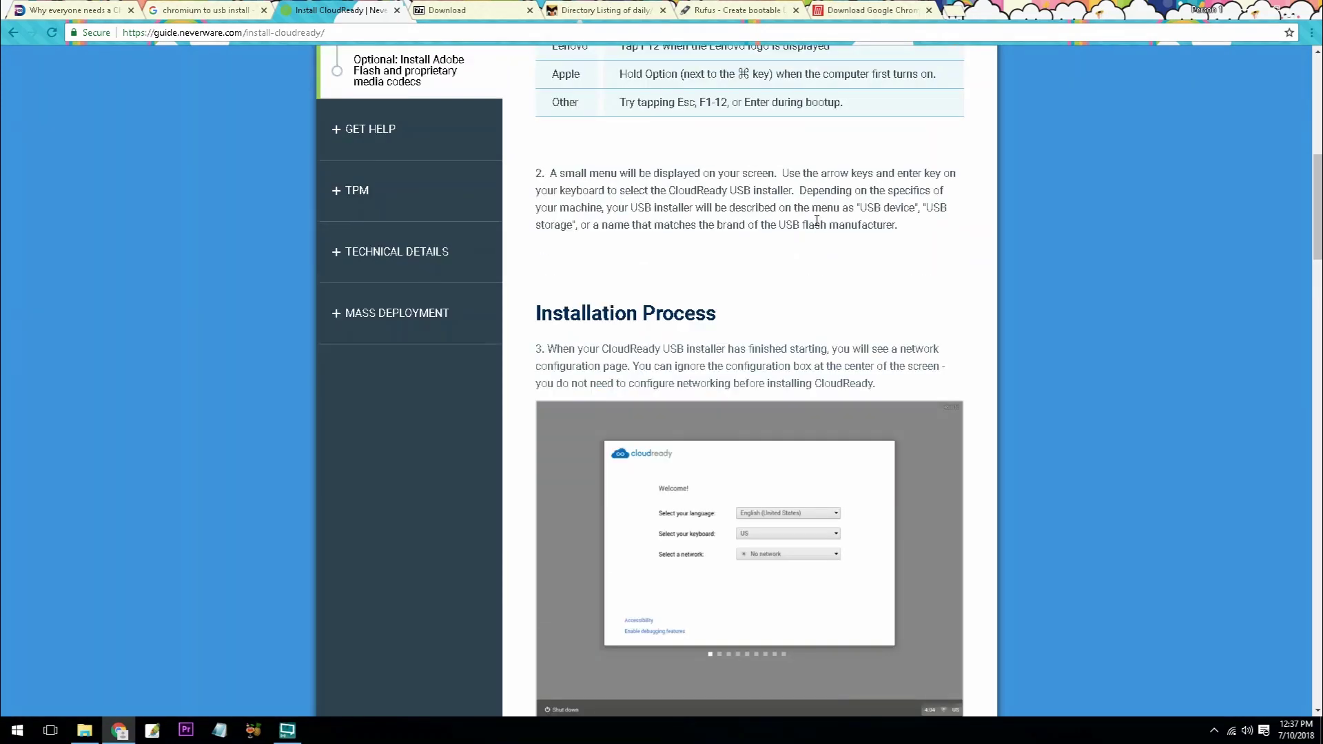
pyautogui.scroll(9, 817, 220)
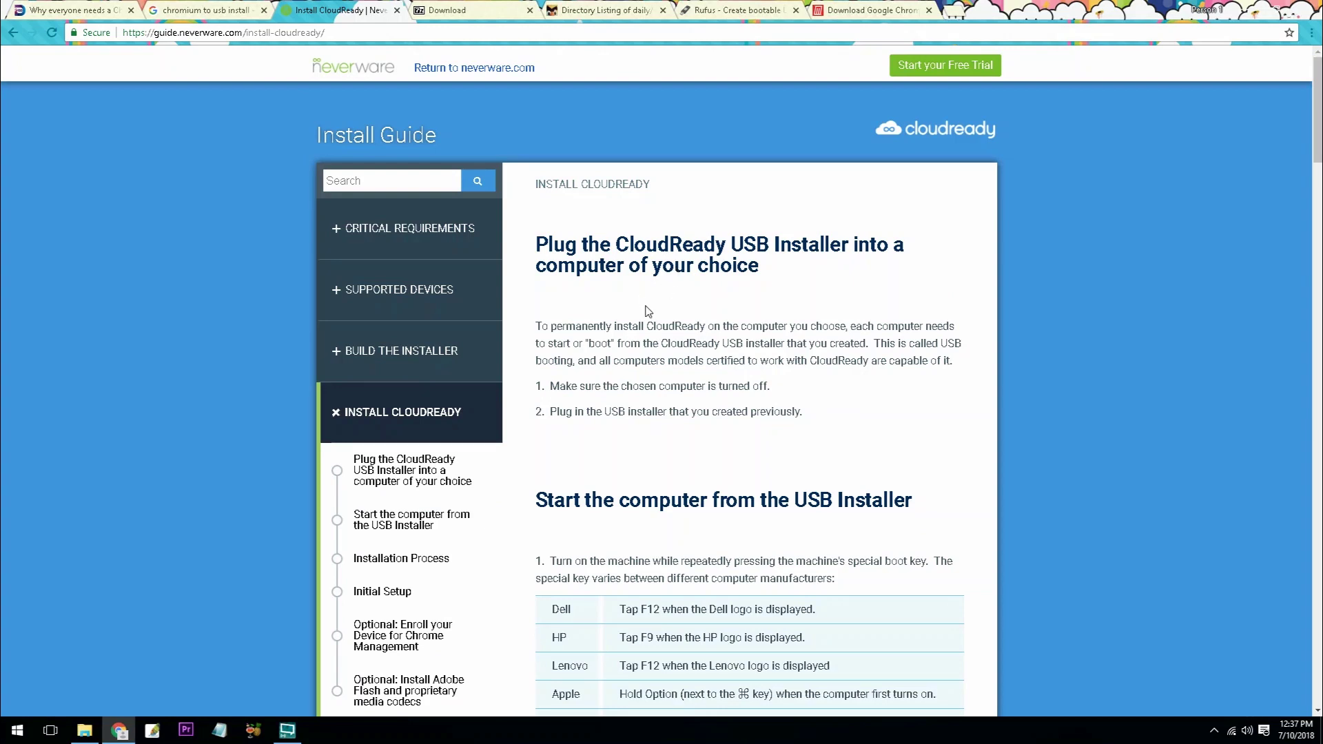
# In the Chromium OS daily builds listing, highlight CARMOS, the ARM note, and the x64 Camd64OS build name.
pyautogui.click(588, 14)
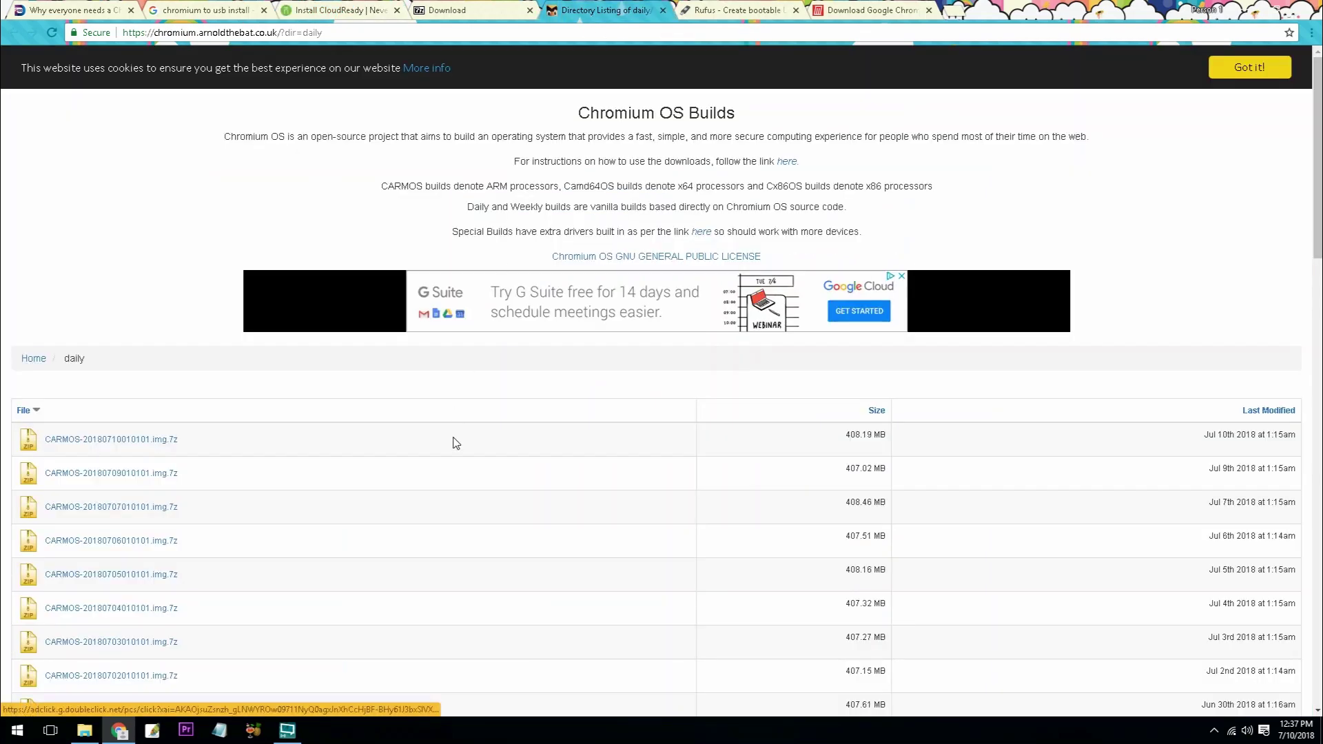
pyautogui.scroll(-2, 454, 441)
pyautogui.scroll(-2, 454, 441)
pyautogui.scroll(4, 455, 441)
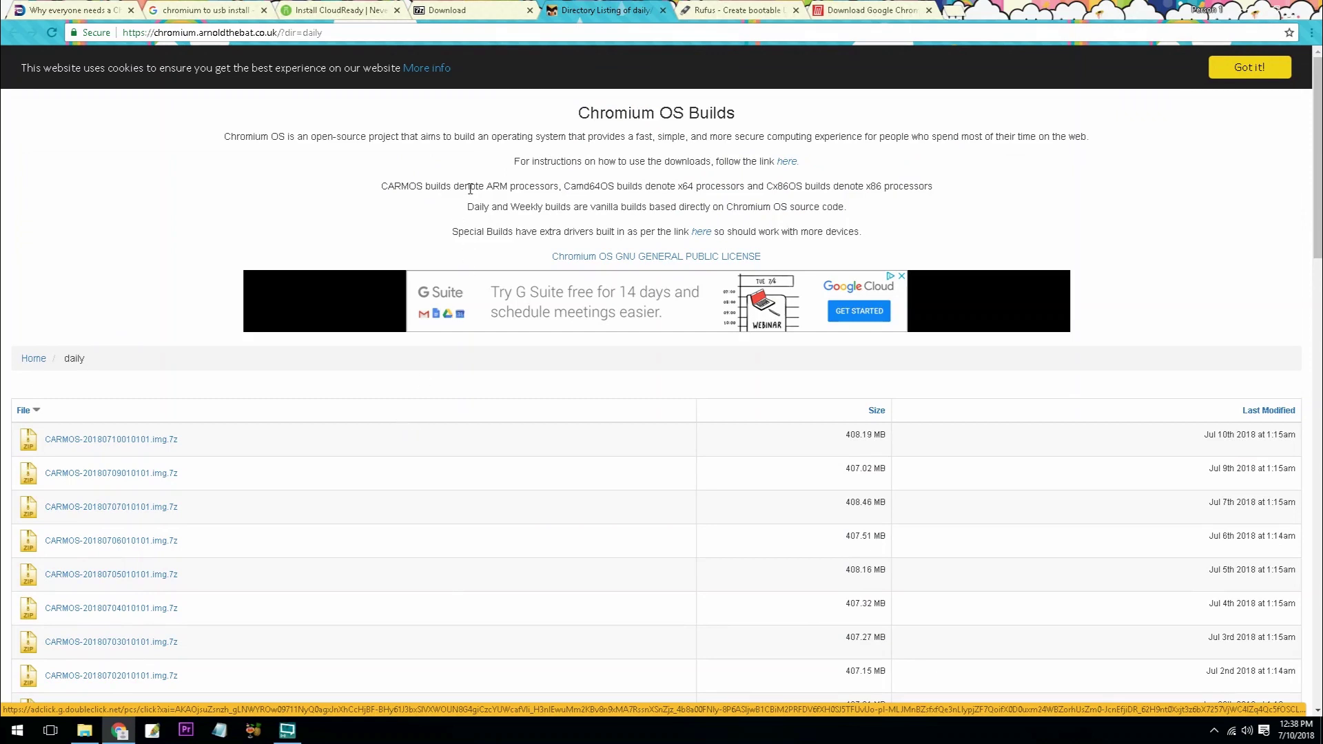
pyautogui.moveTo(383, 187); pyautogui.dragTo(422, 187)
pyautogui.moveTo(487, 186); pyautogui.dragTo(530, 191)
pyautogui.moveTo(583, 187); pyautogui.dragTo(616, 188)
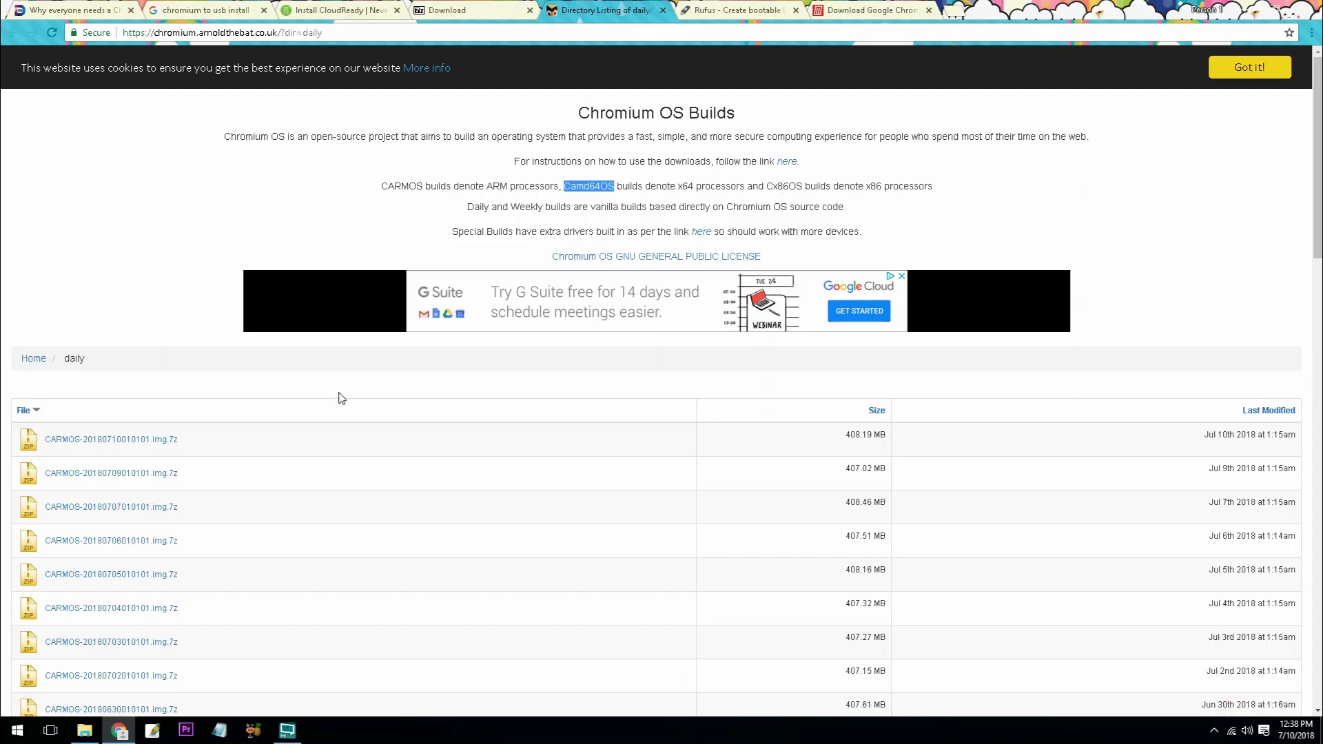
# Scroll down to the Camd64OS build files, then switch to the 7-Zip download page.
pyautogui.scroll(-5, 341, 399)
pyautogui.scroll(-8, 340, 399)
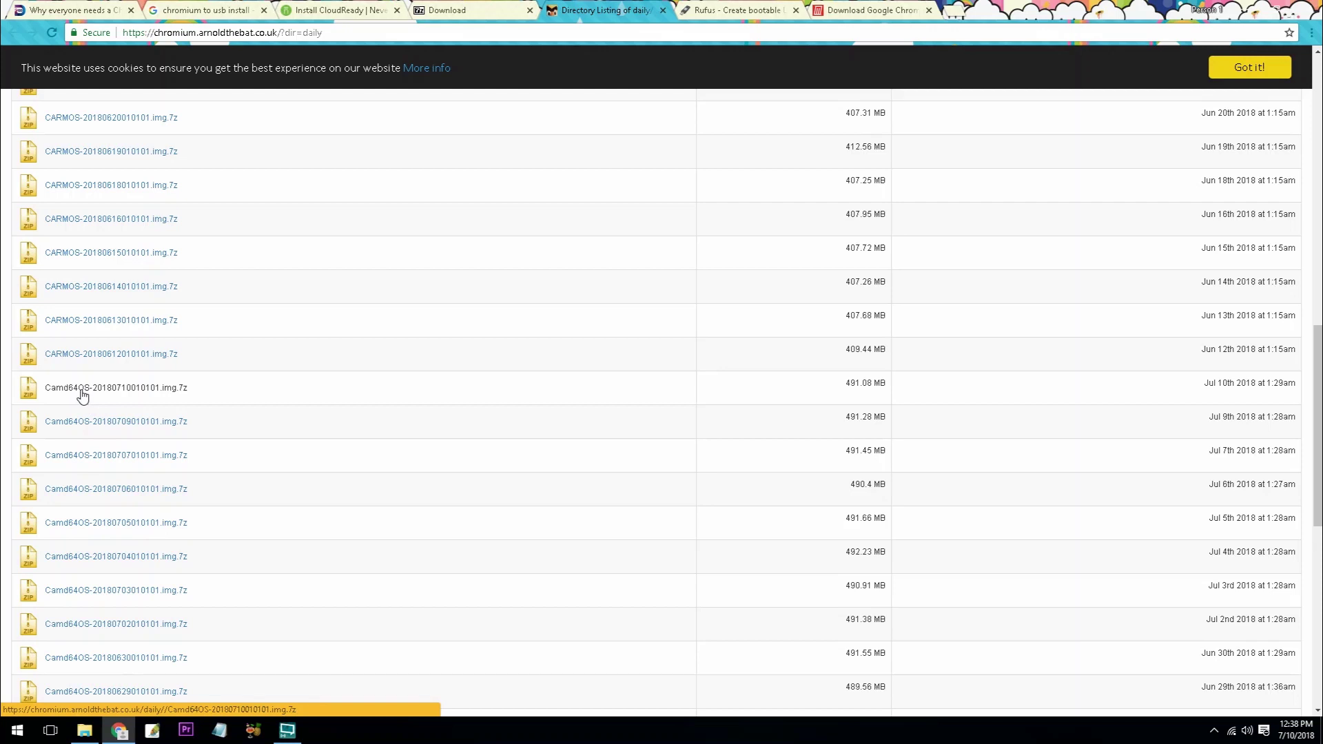
pyautogui.scroll(-9, 103, 429)
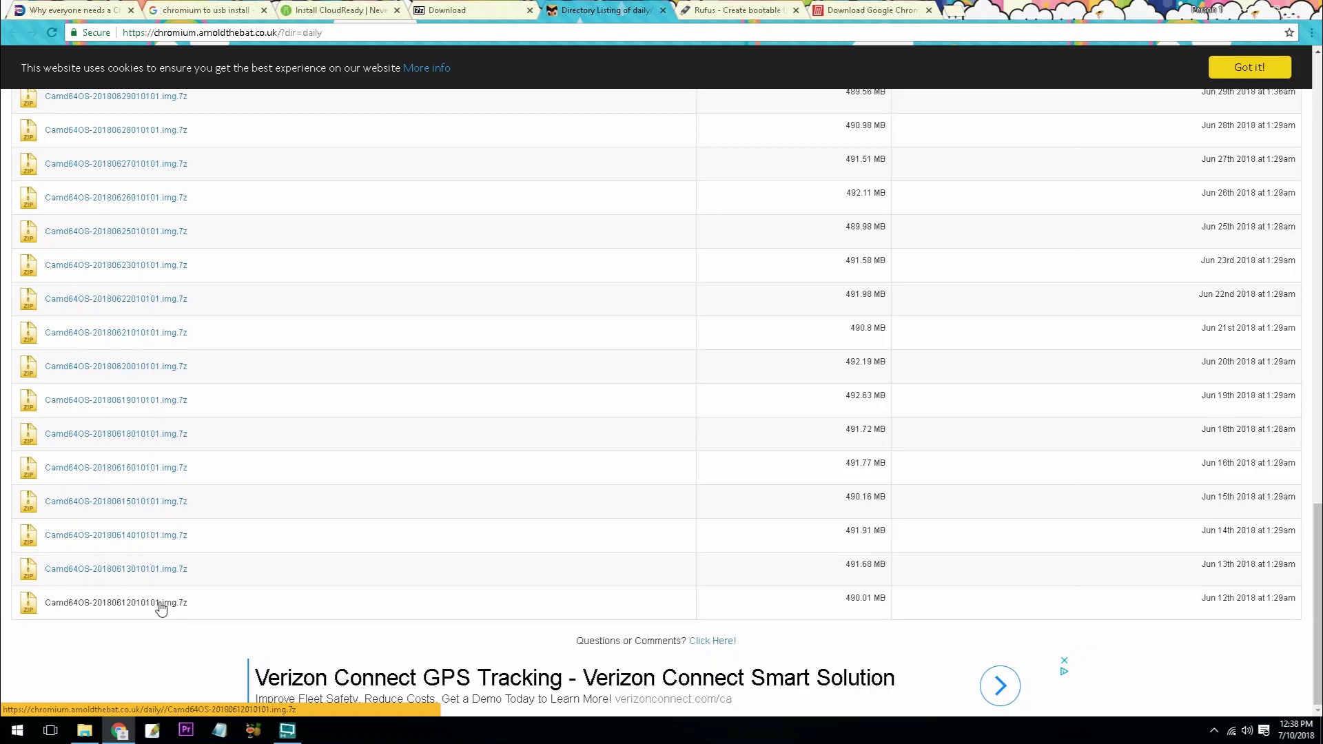
pyautogui.click(470, 14)
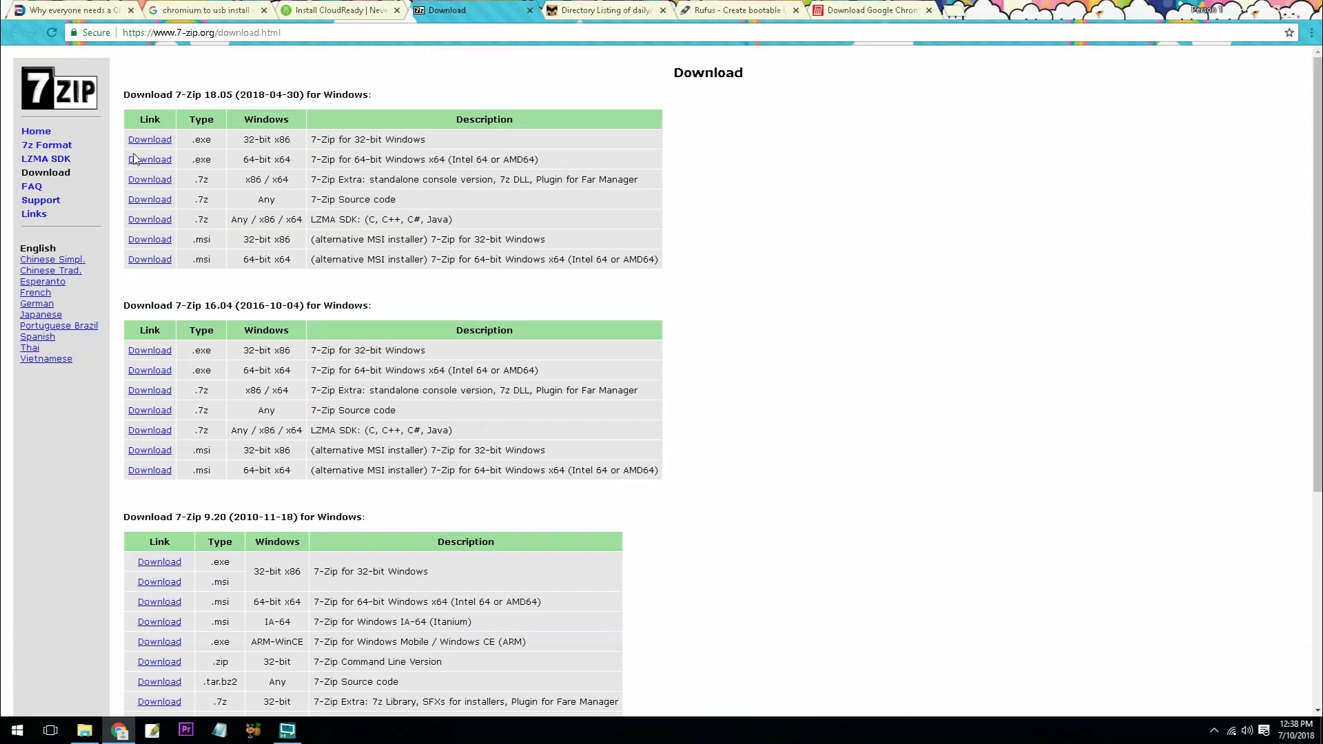
# Revisit the Chromium OS daily builds listing, then go to the Rufus 3.0.1304 bootable USB page.
pyautogui.click(604, 9)
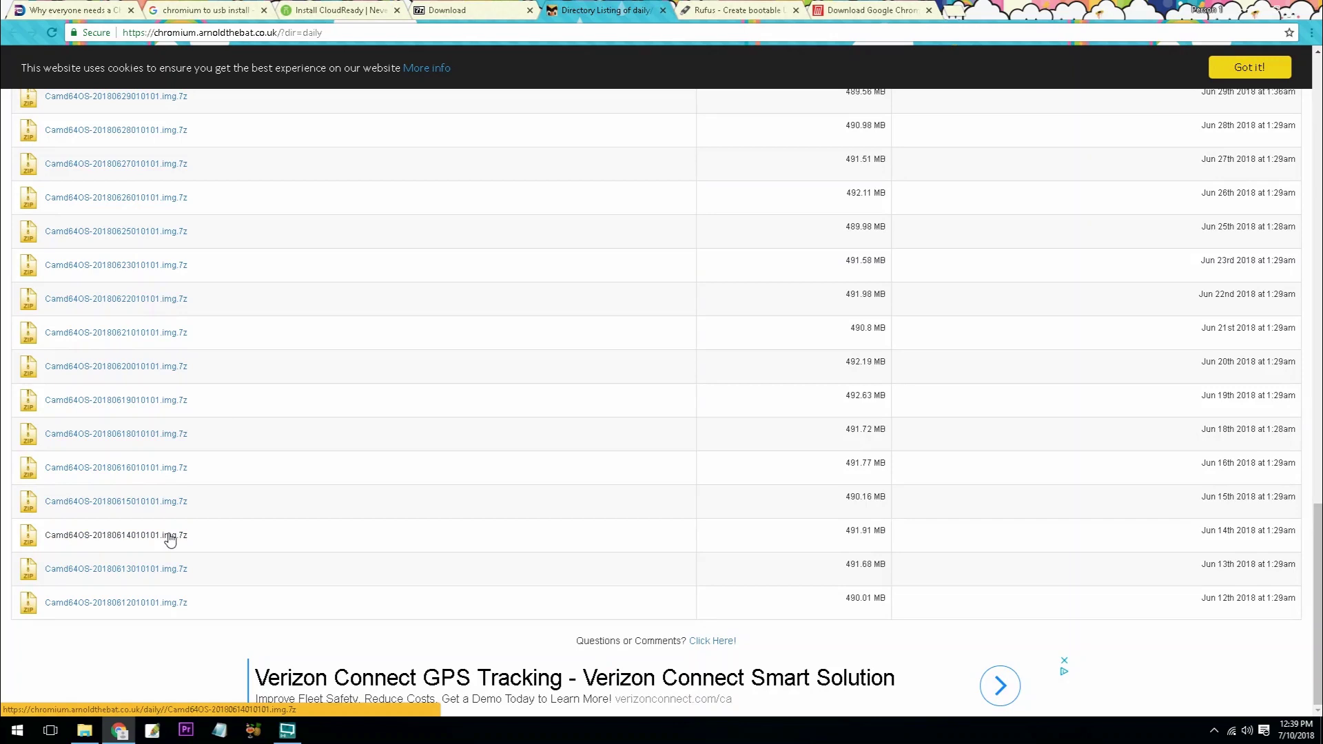
pyautogui.click(700, 9)
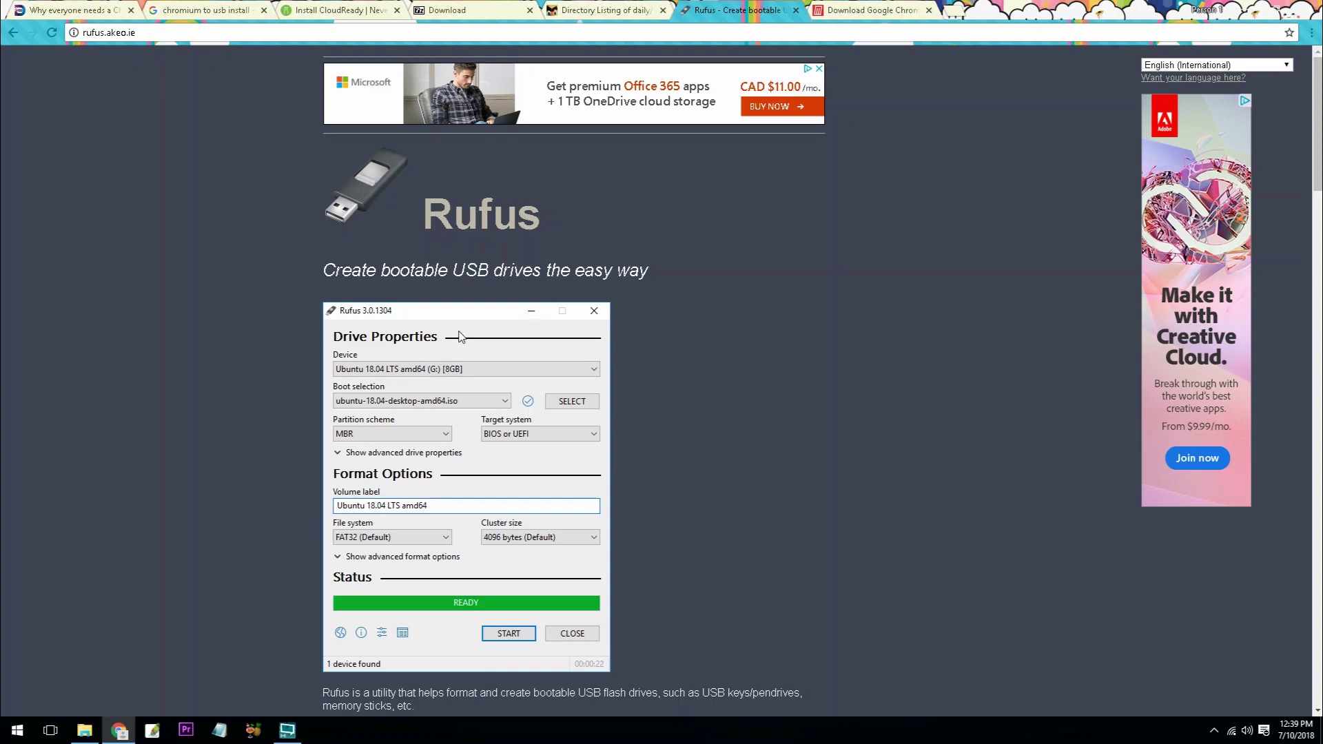
# Scroll the Rufus page, return to the 7-Zip download page, and bring File Explorer forward.
pyautogui.scroll(-1, 461, 337)
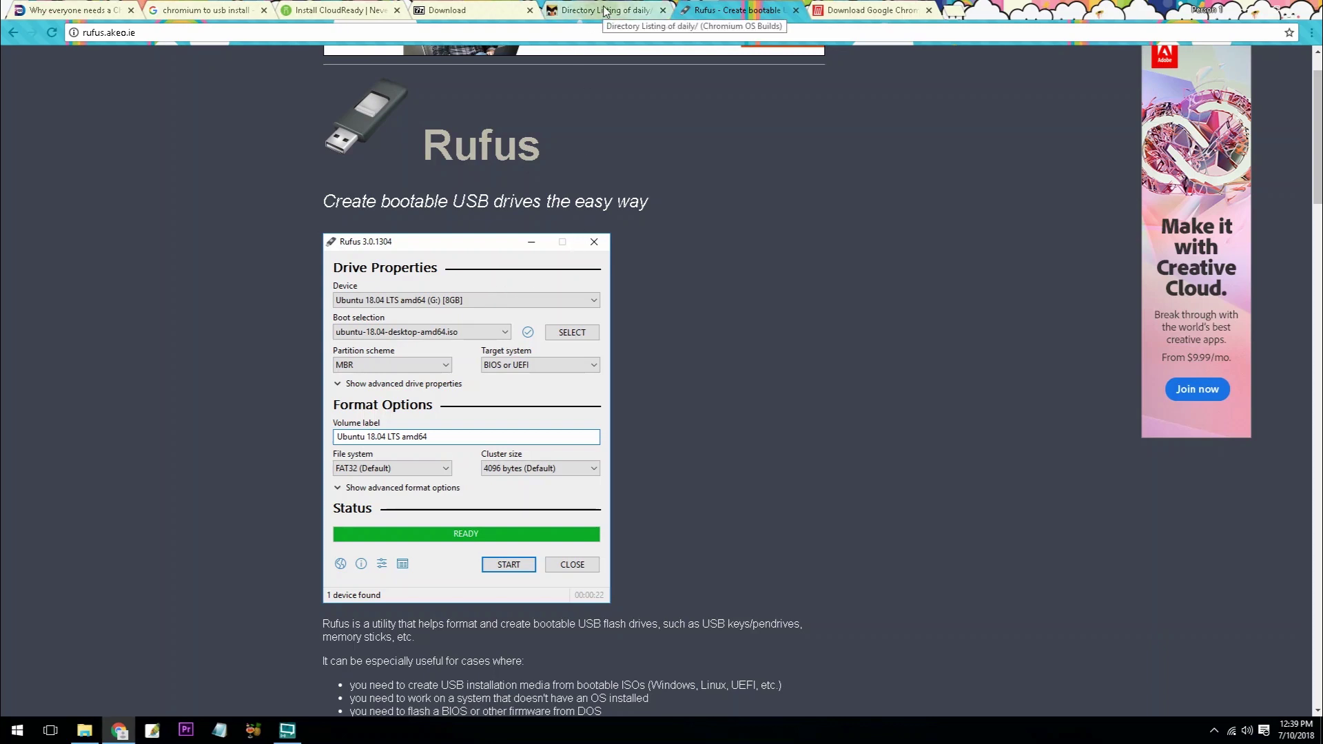
pyautogui.click(442, 7)
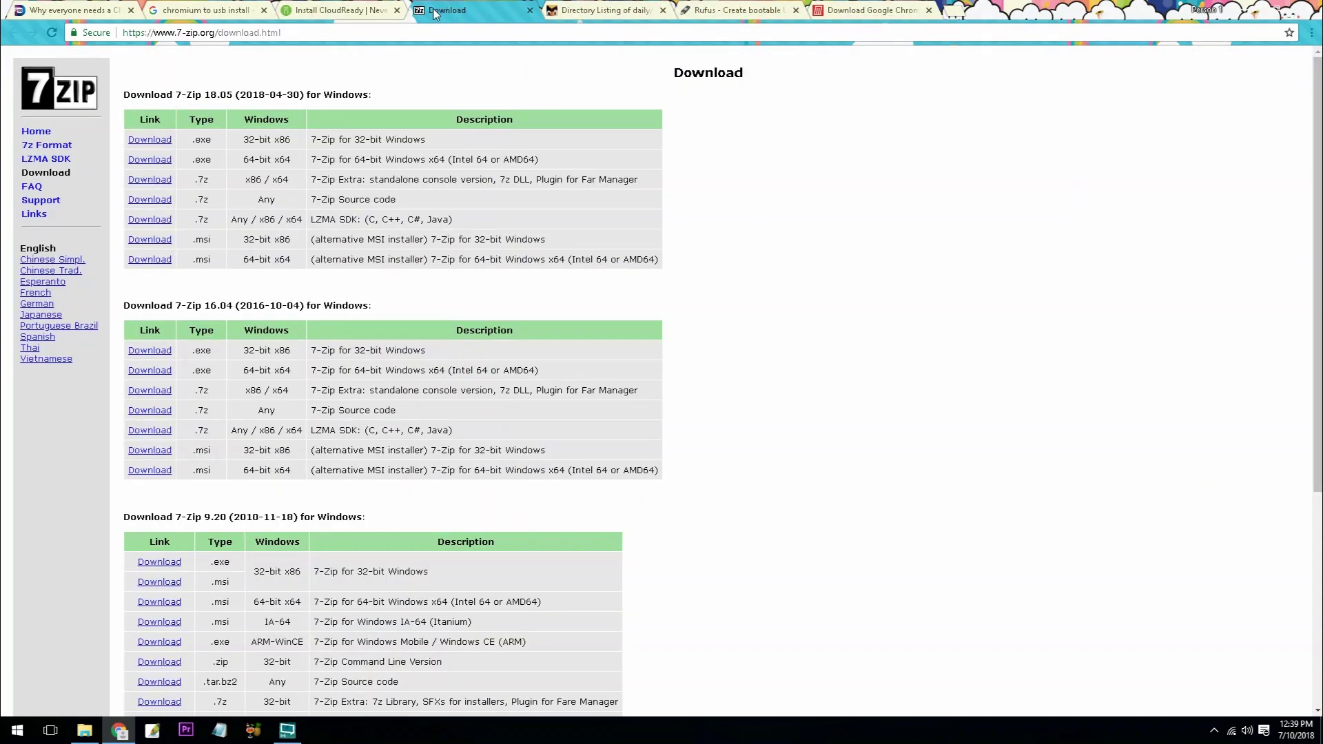
pyautogui.click(85, 731)
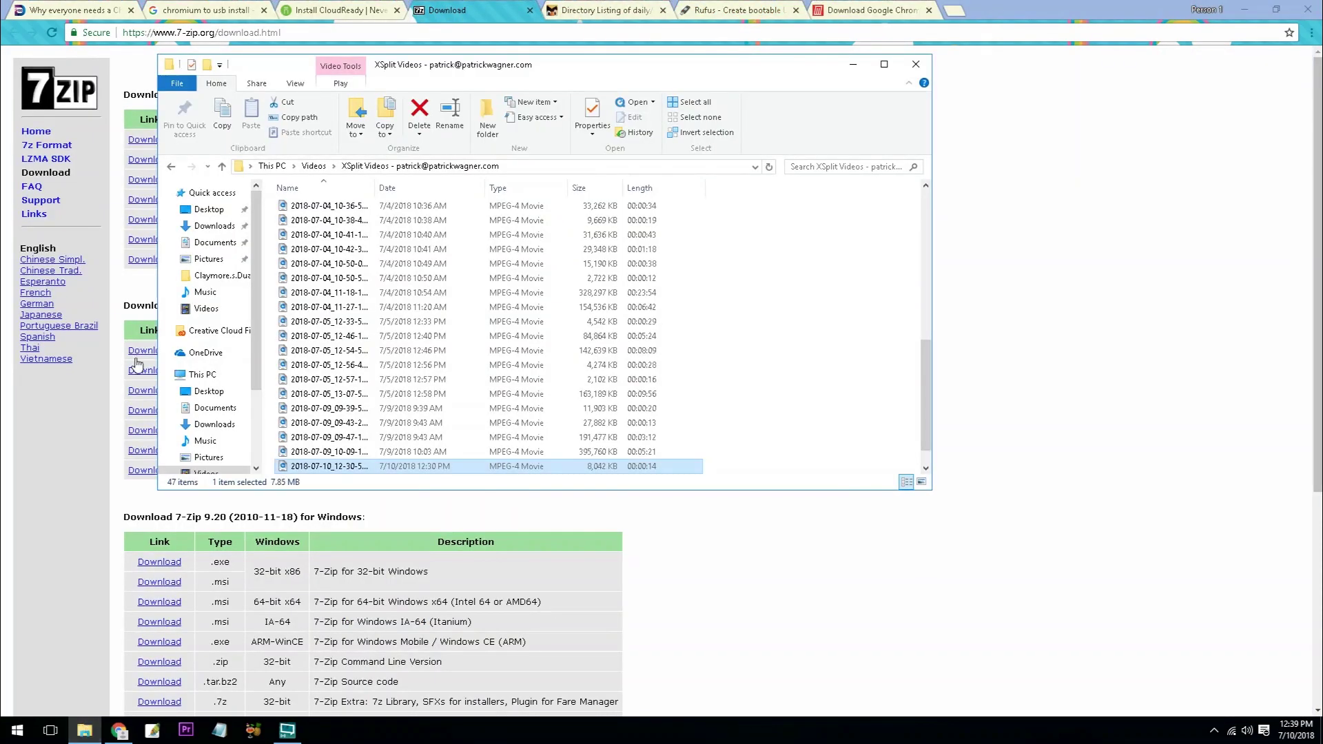
# Open the Desktop's ChromeBook-2-USB folder so Rufus 3.1 can run from it.
pyautogui.click(222, 216)
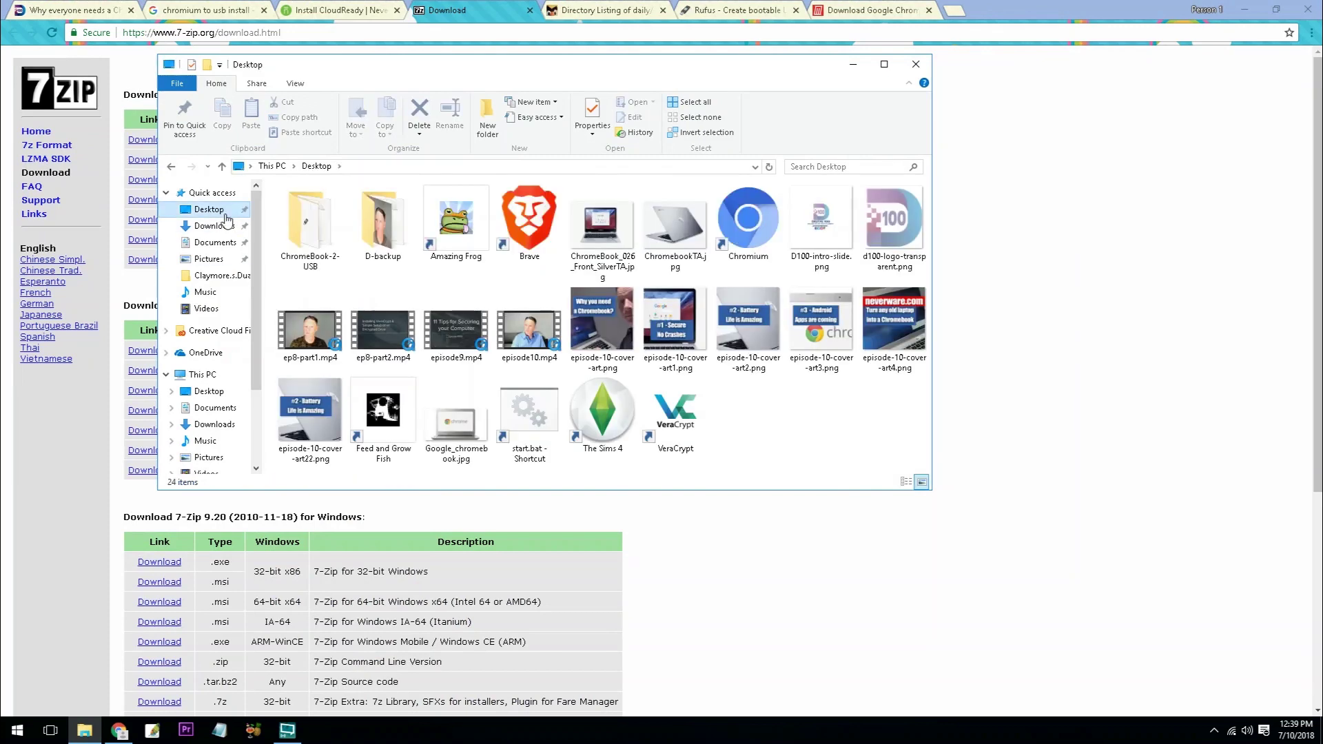
pyautogui.doubleClick(327, 232)
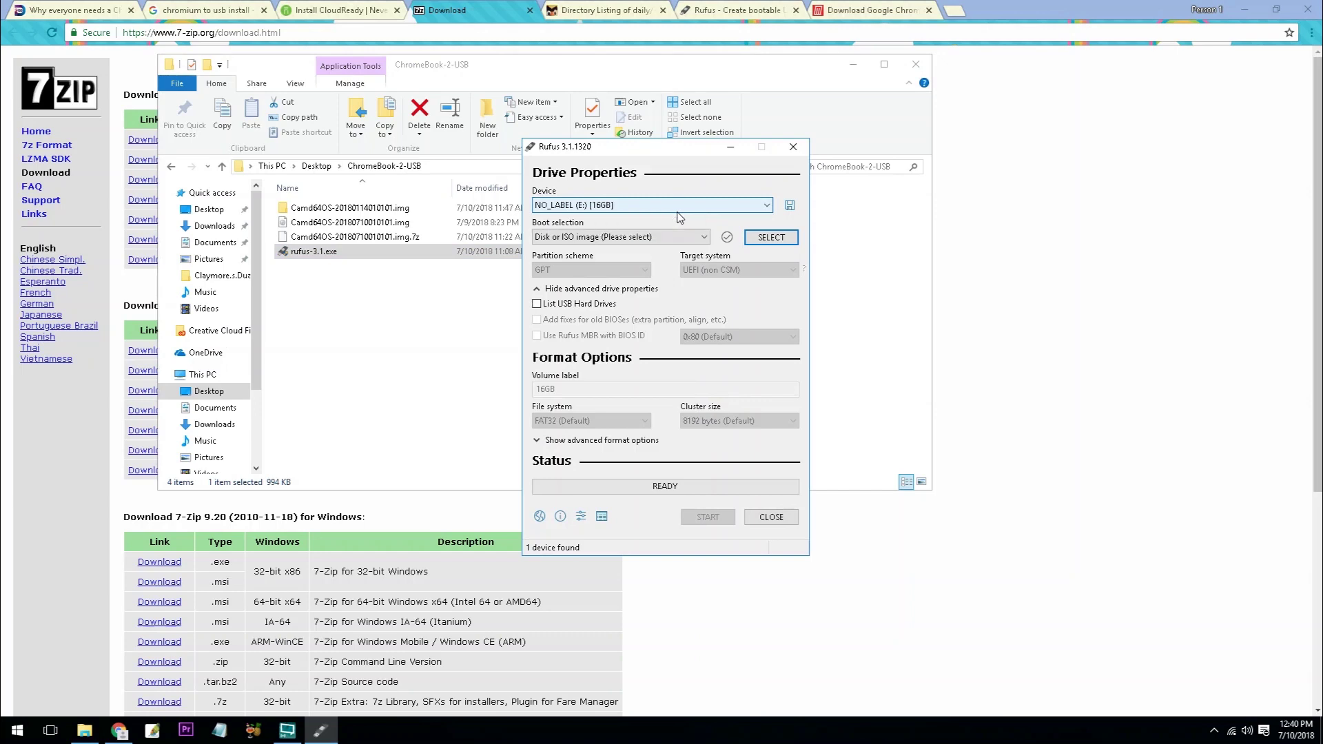
# Choose Camd64OS-20180114010101.img as Rufus's boot image.
pyautogui.click(753, 238)
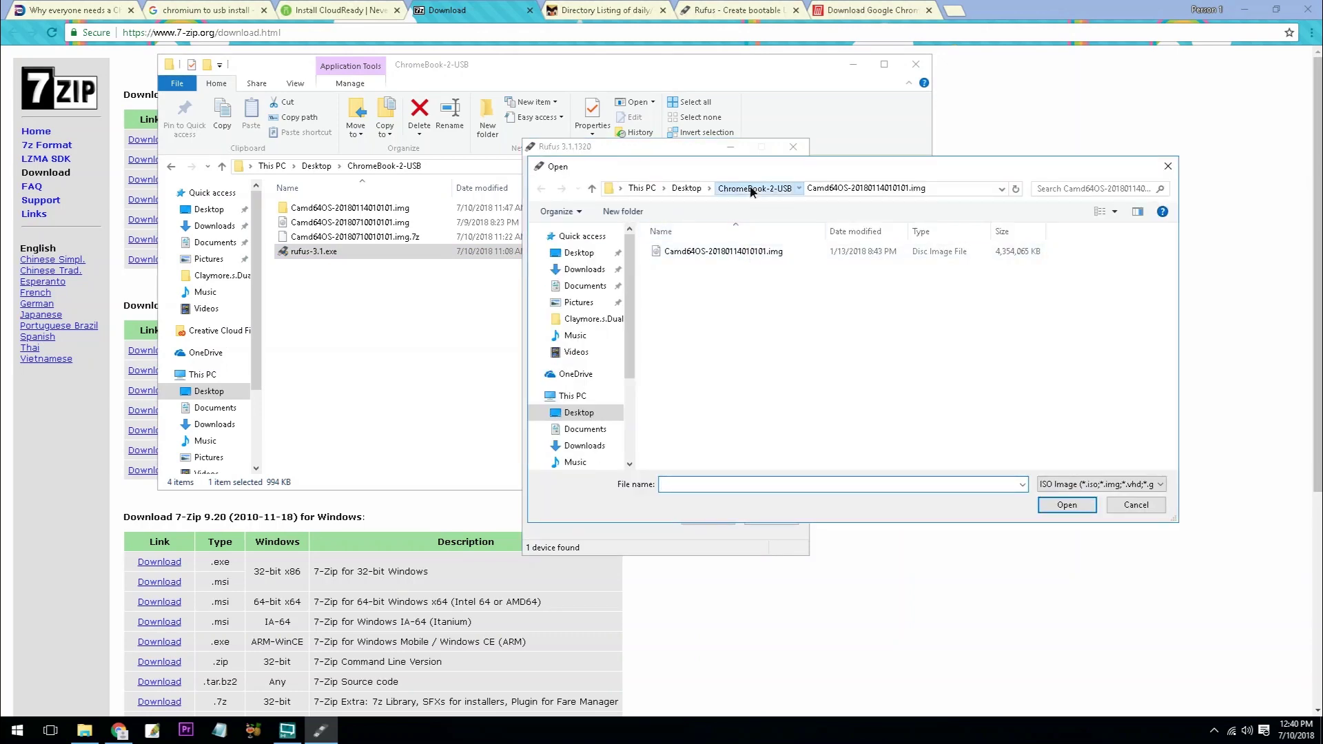
pyautogui.click(755, 188)
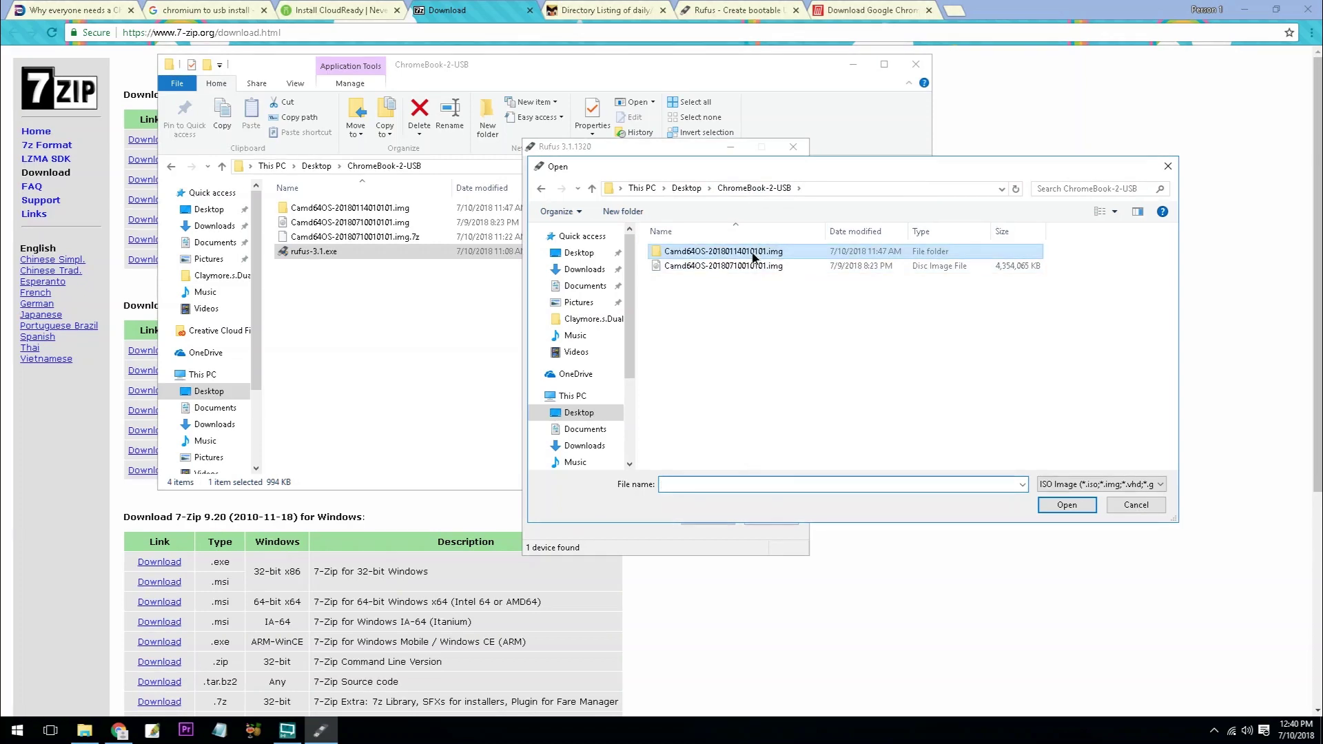
pyautogui.doubleClick(753, 253)
pyautogui.click(753, 256)
pyautogui.doubleClick(753, 253)
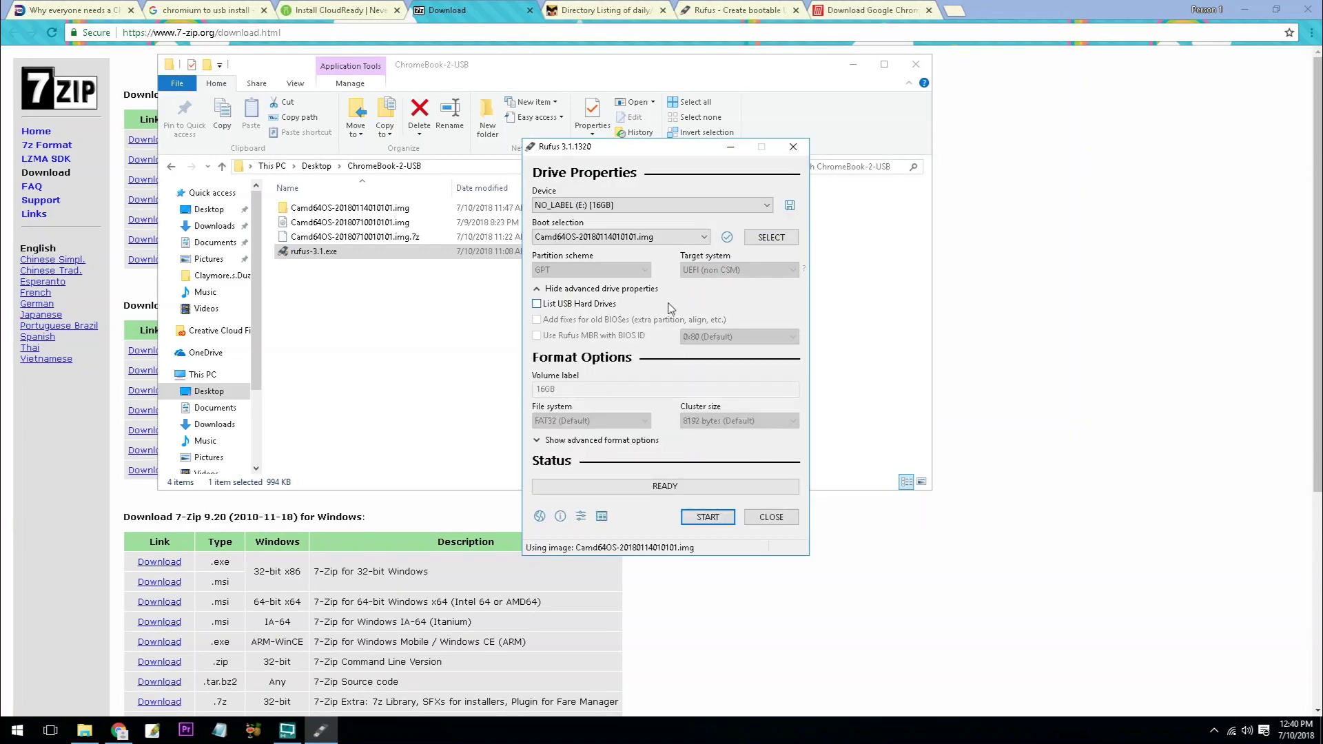
# Start writing to the 16GB USB drive, accepting the data-loss and multiple-partitions warnings.
pyautogui.click(719, 520)
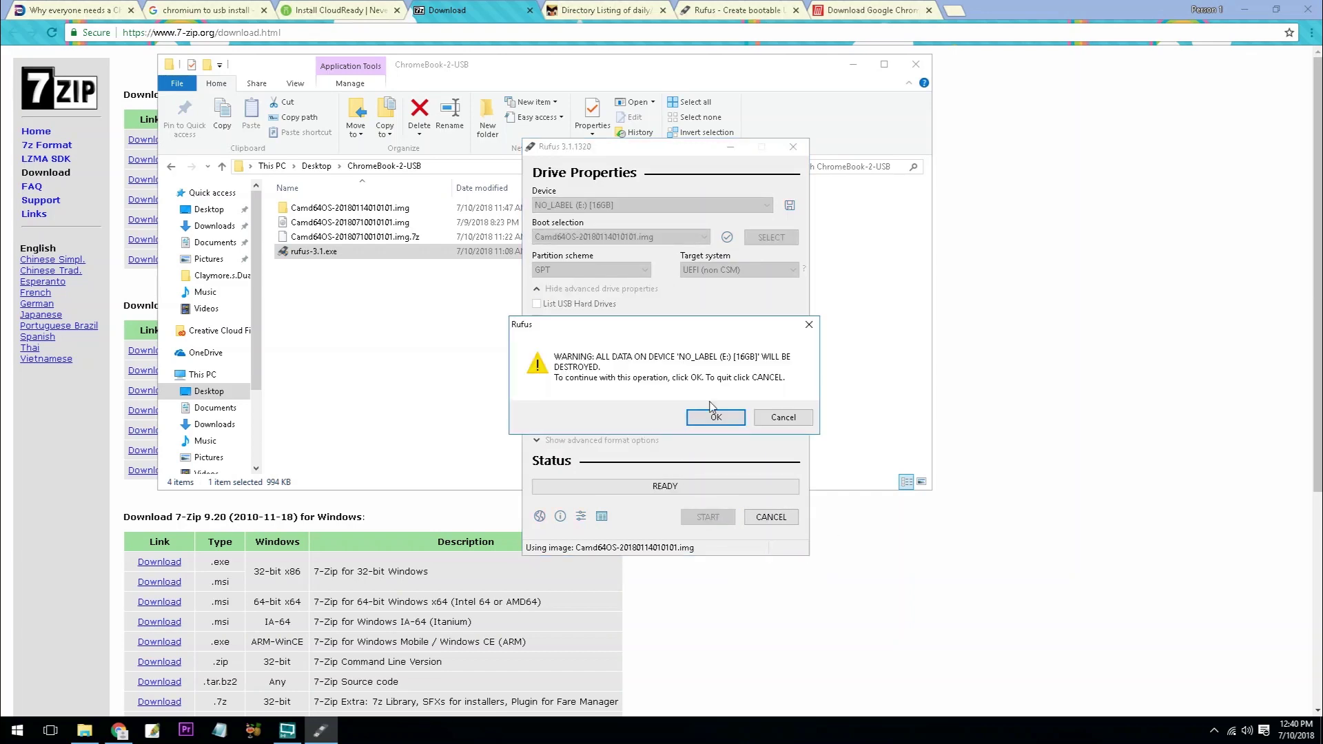
pyautogui.click(716, 416)
pyautogui.click(719, 422)
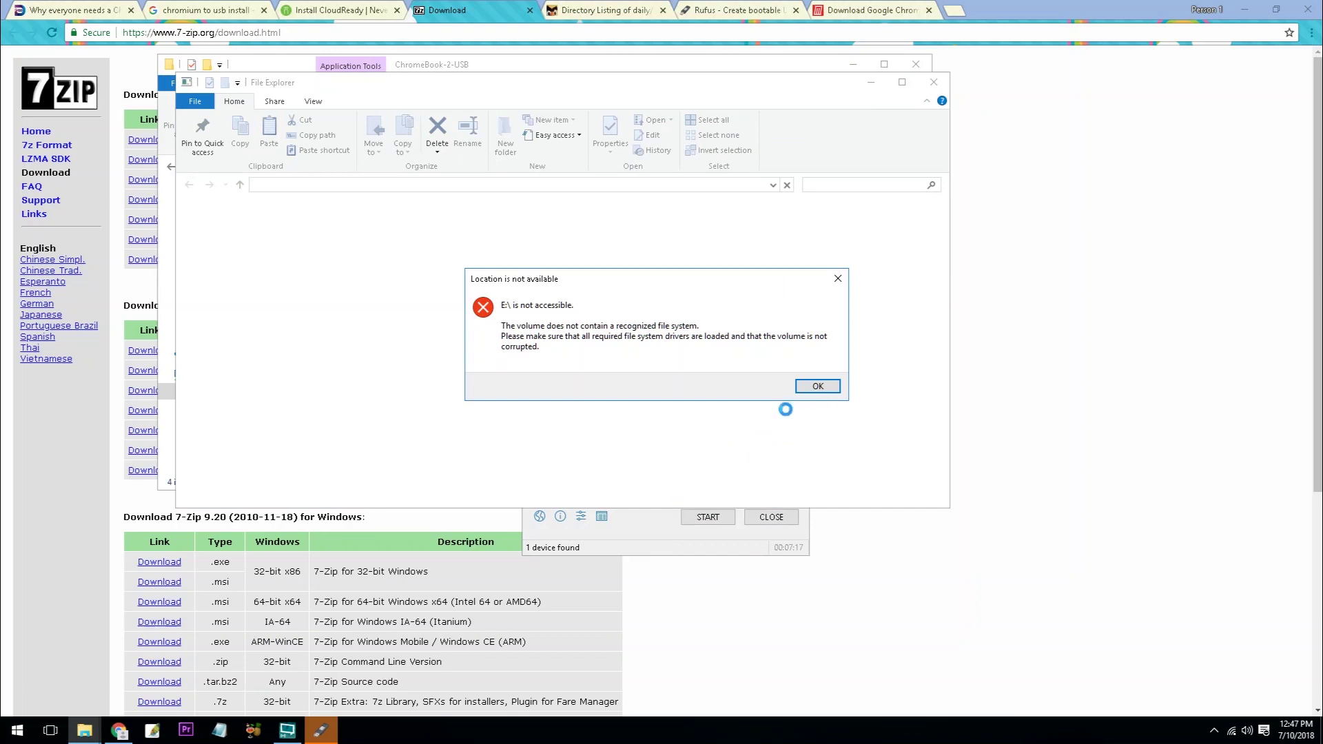
# Dismiss the 'Location is not available' message for E:\ and close Rufus.
pyautogui.click(822, 389)
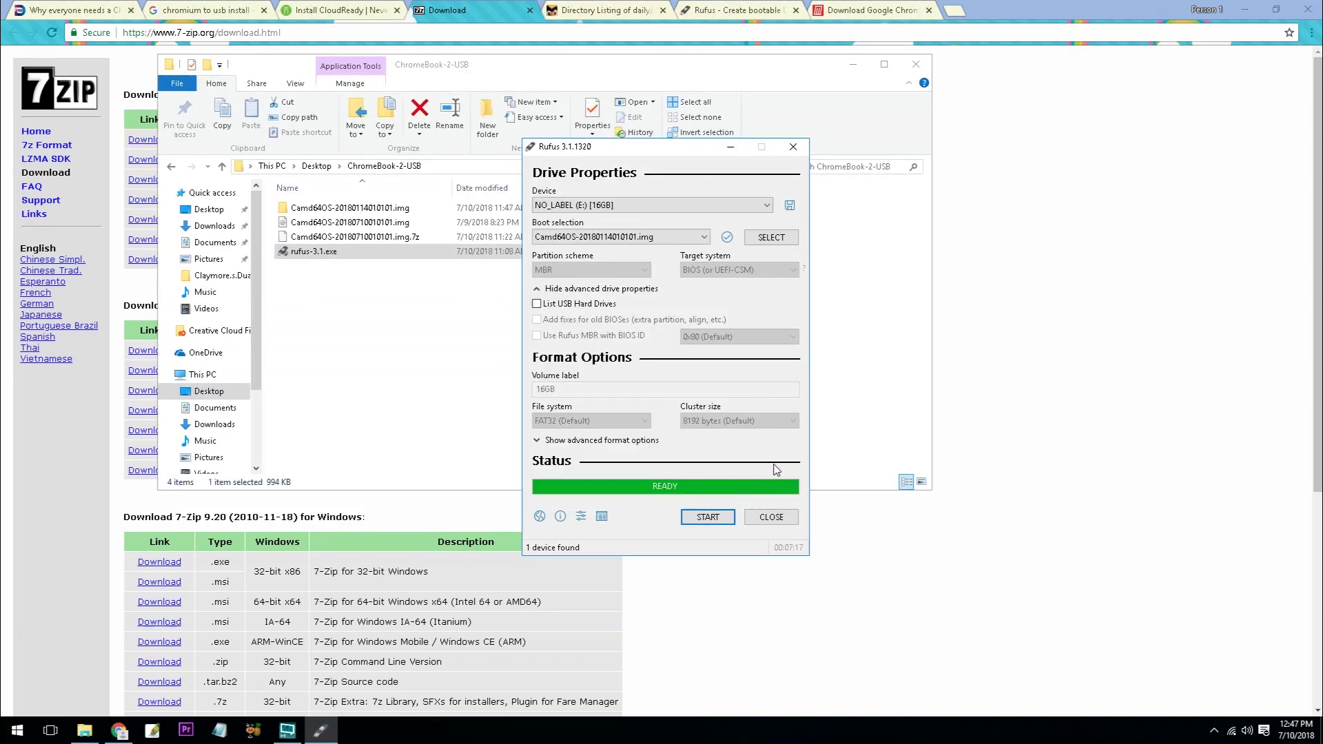
pyautogui.click(787, 524)
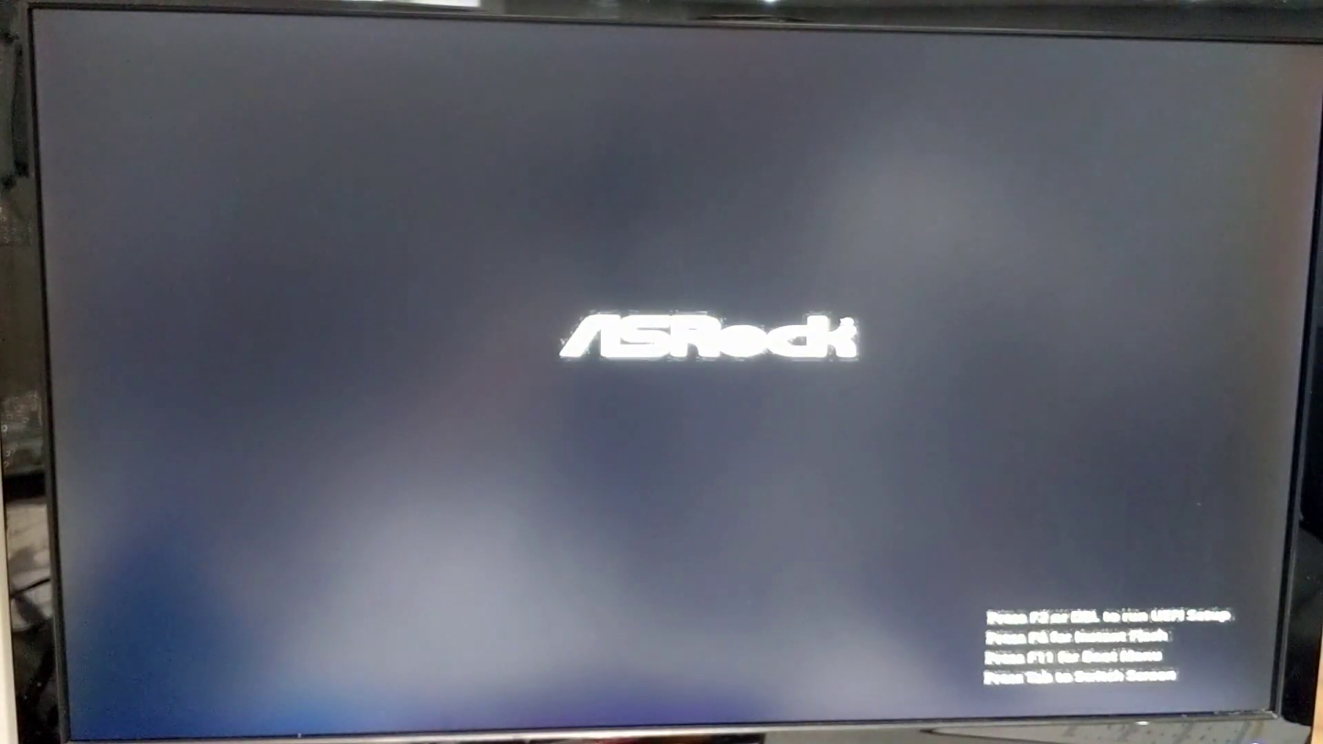
# Boot the PC from the USB Verbatim drive via the ASRock F11 boot menu.
pyautogui.press('F11')
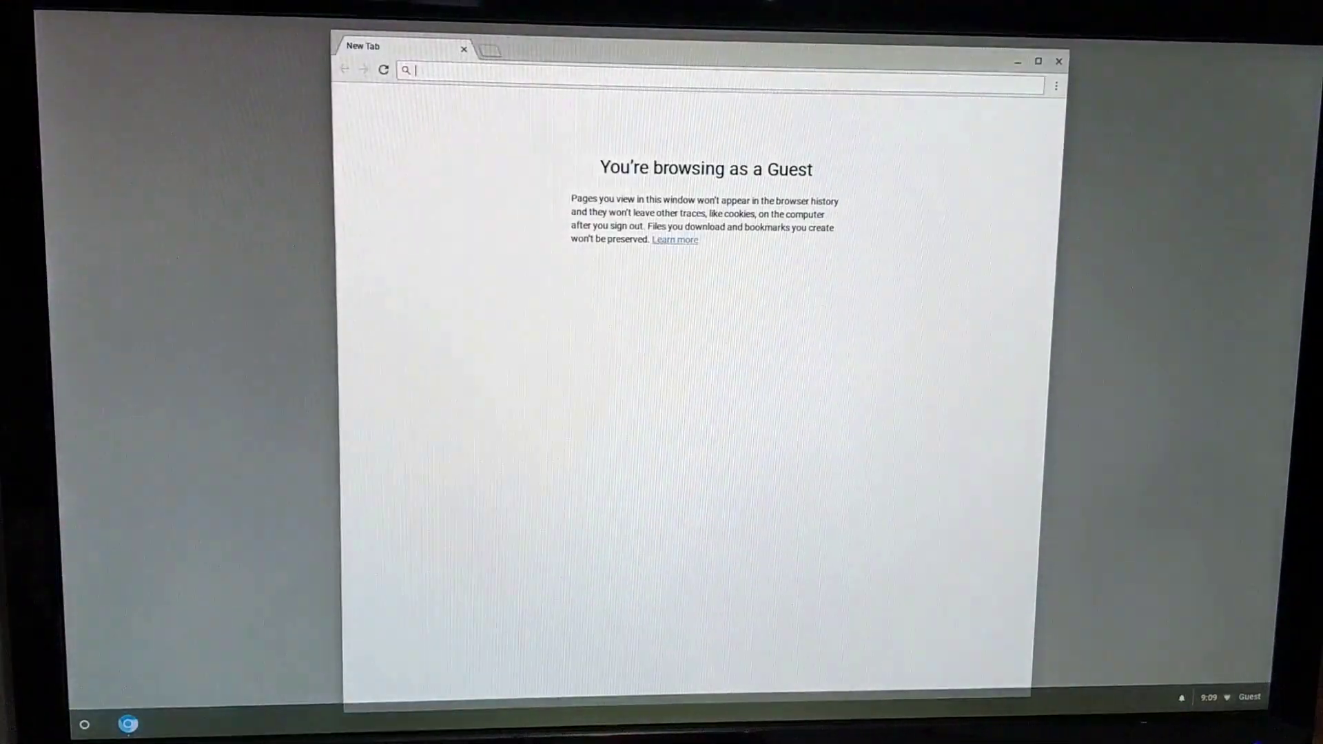
# Load youtube.com in the Chromium OS guest browser.
pyautogui.write('youtube.')
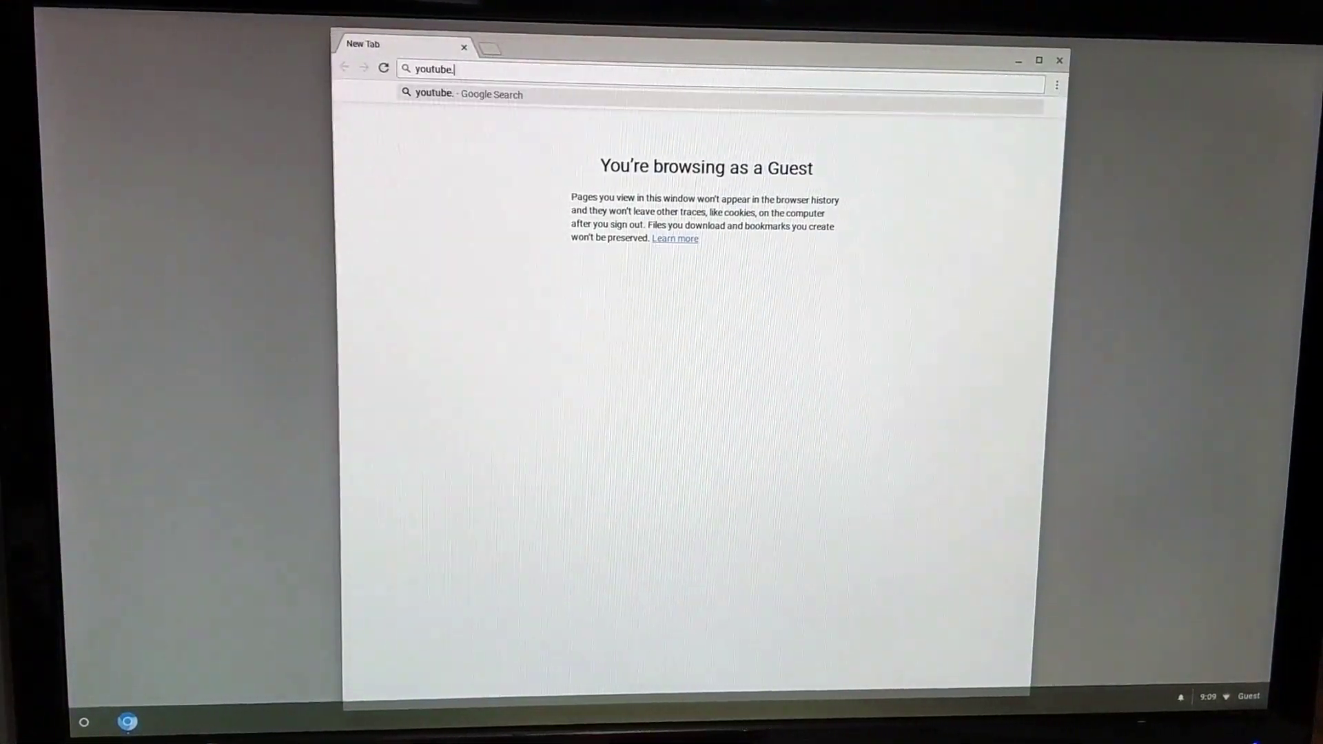
pyautogui.write('com')
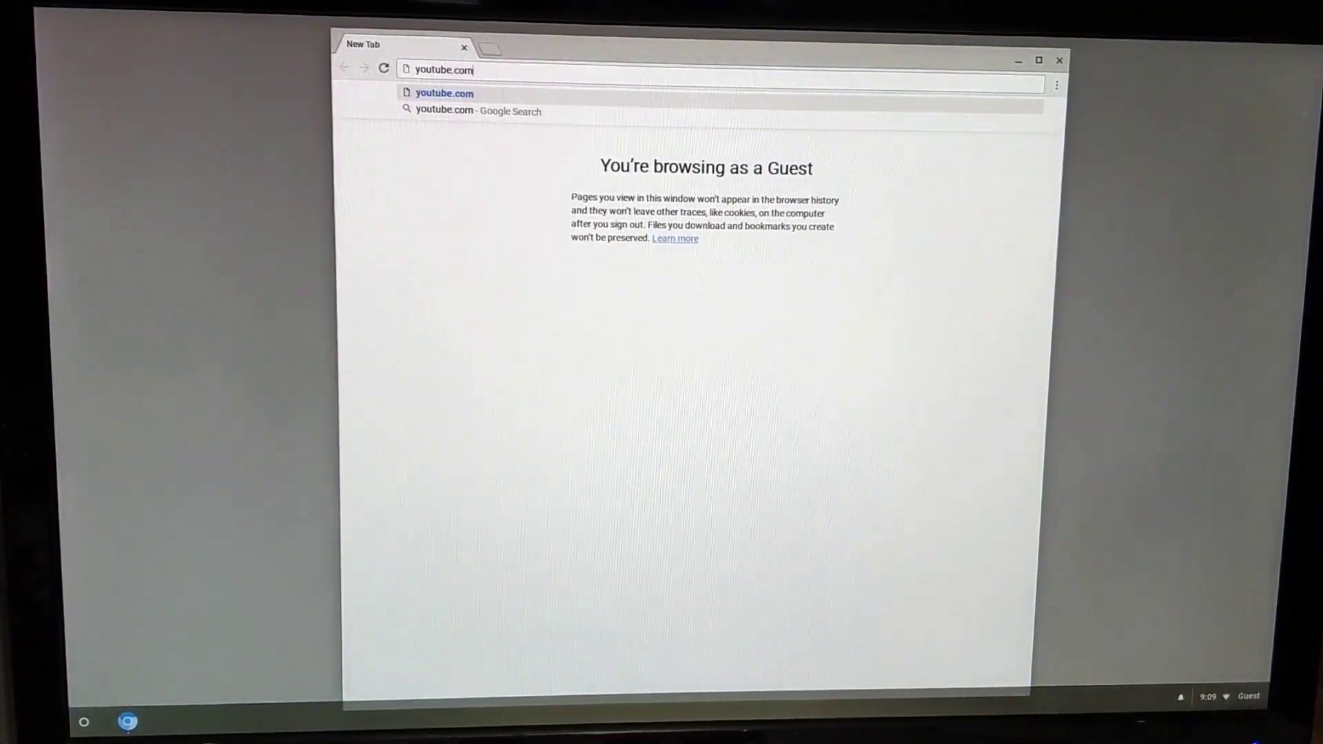
pyautogui.press('Return')
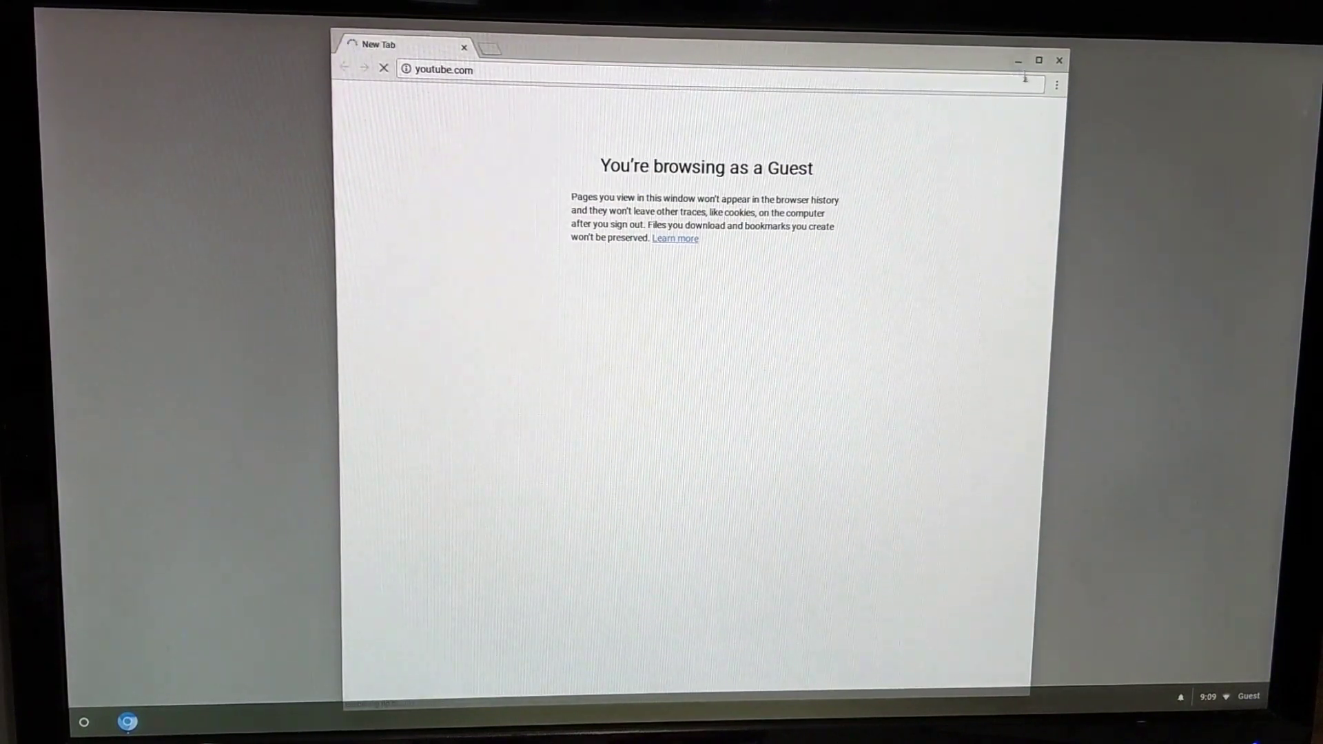